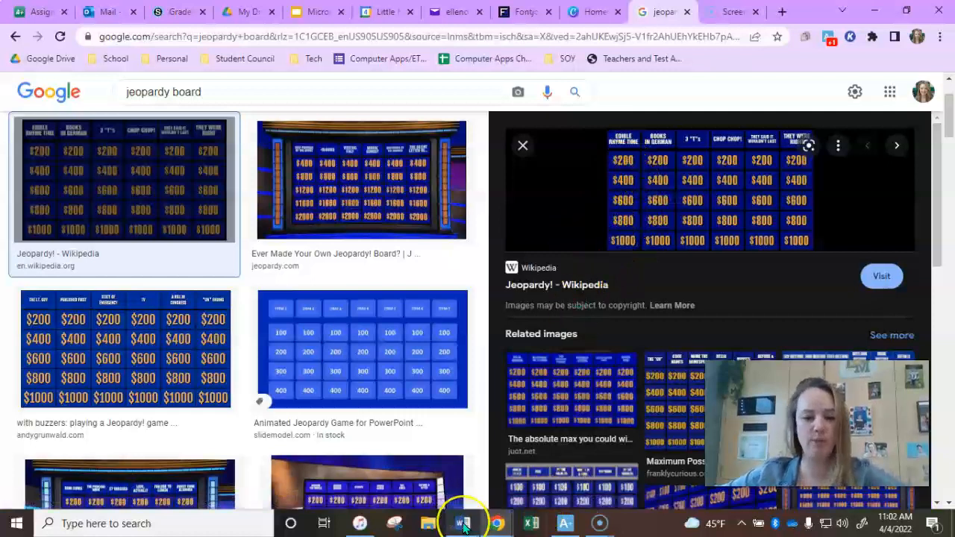
In the Word document, draw a rectangle about 0.89" high and 1.11" wide near the upper-left corner of the purple page
mouse_move(463, 526)
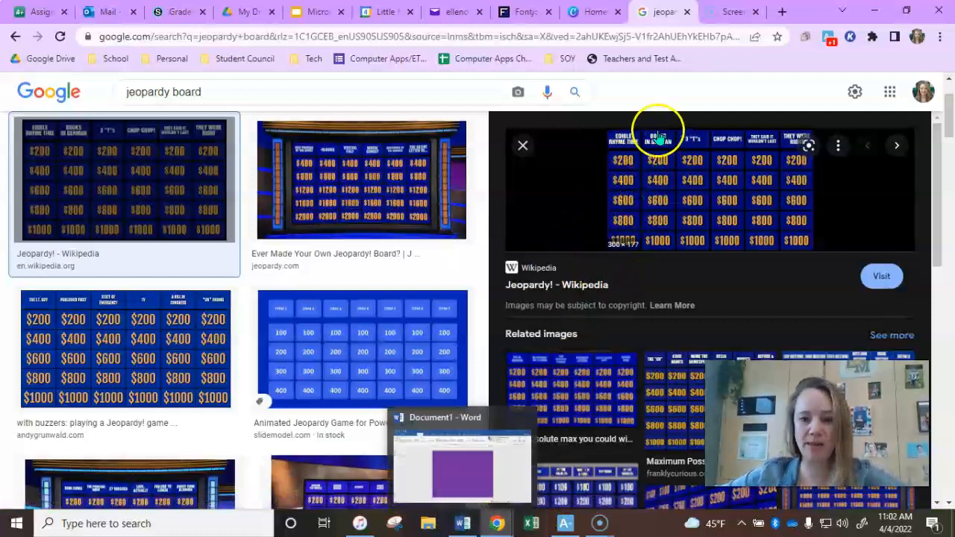
left_click(460, 525)
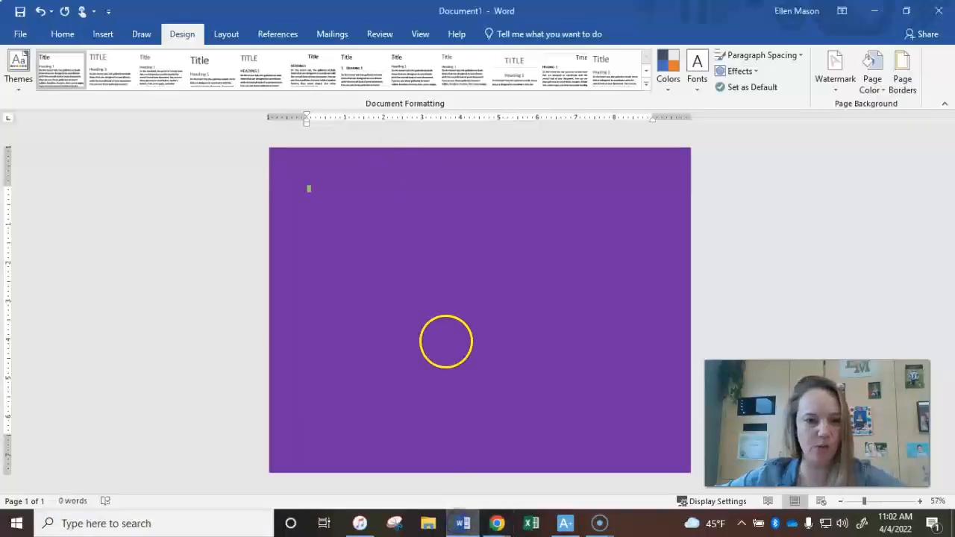
left_click(103, 35)
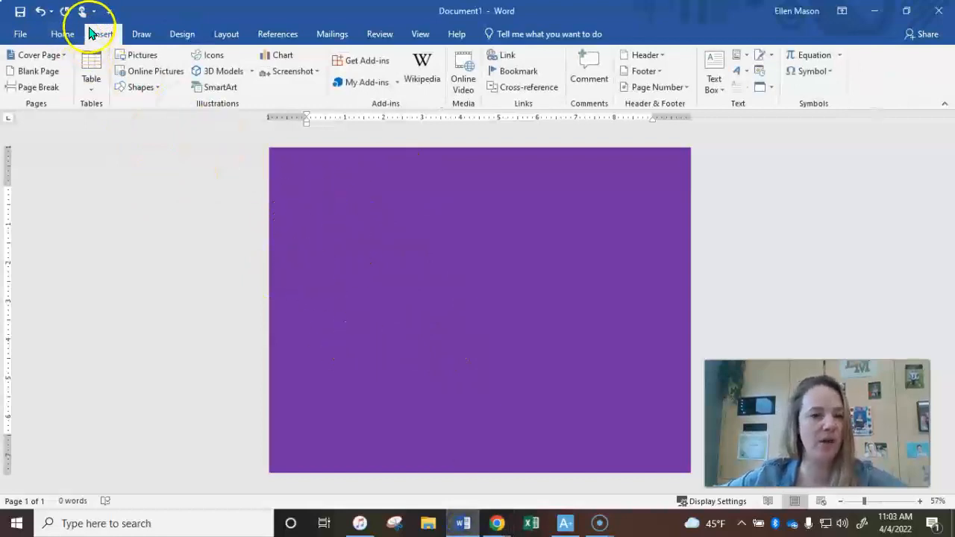
left_click(155, 89)
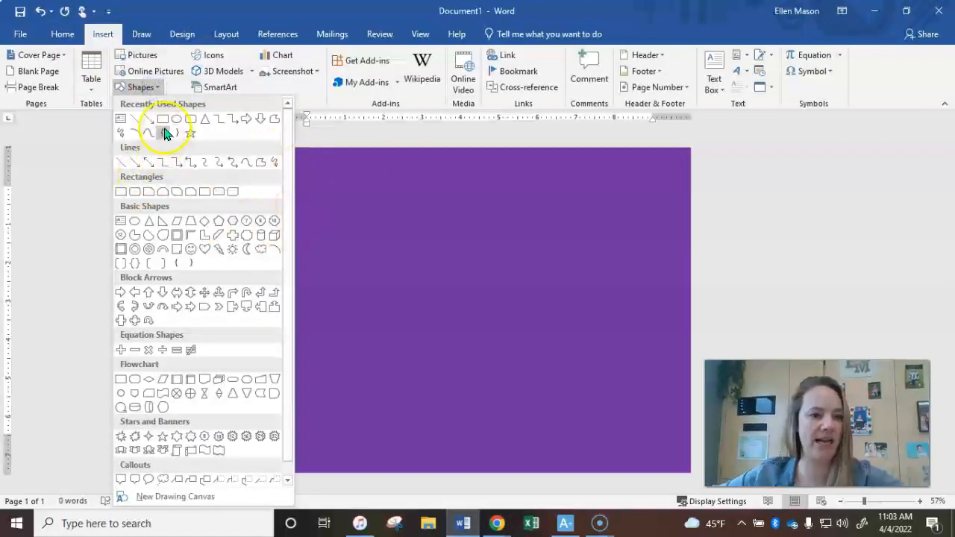
left_click(162, 121)
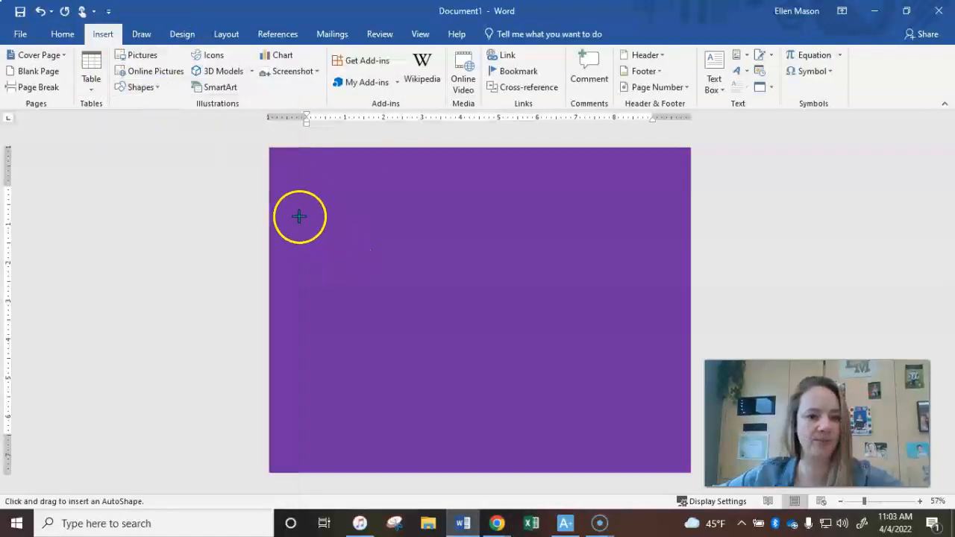
left_click_drag(293, 211, 335, 246)
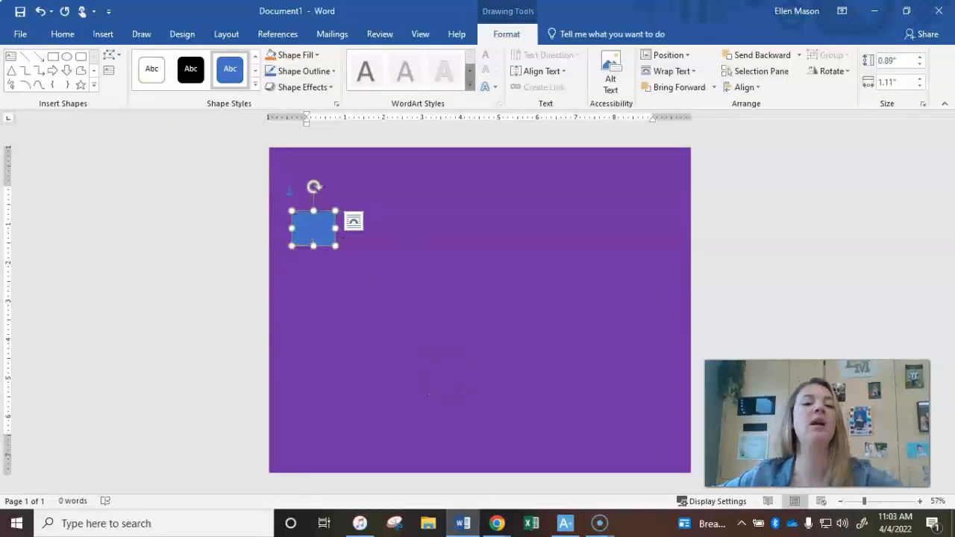
Check the box-building instructions in the "Microsoft Word - Aligning Objects" slides in Chrome and return to Word
left_click(496, 524)
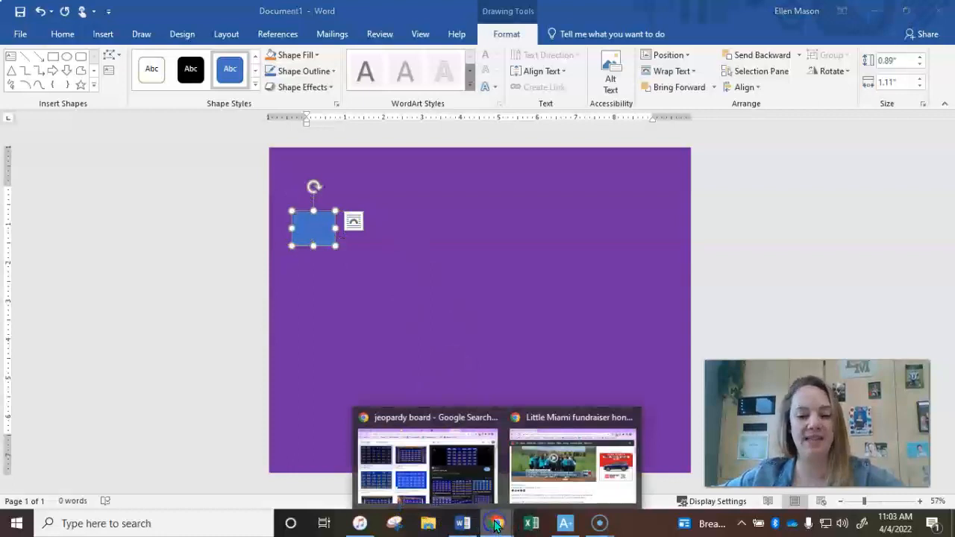
left_click(472, 475)
left_click(317, 11)
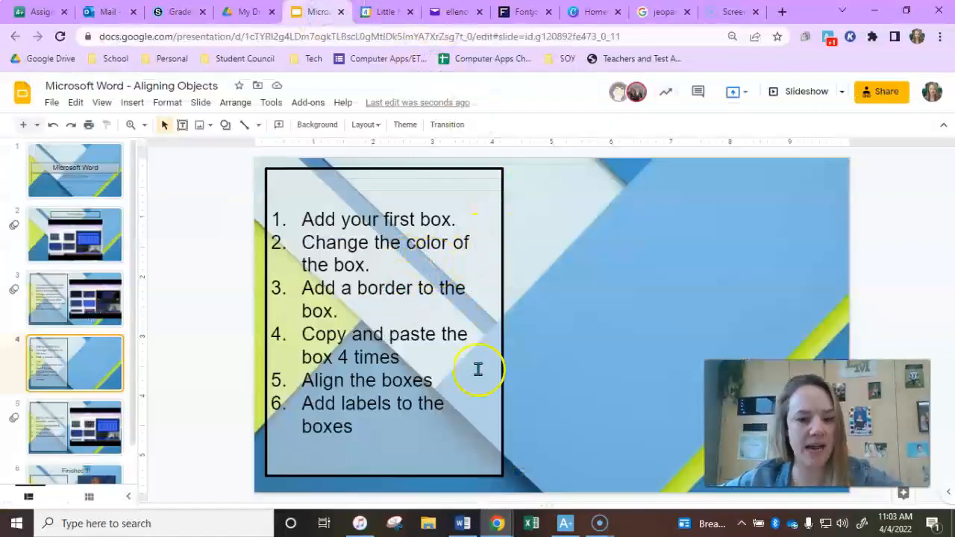
left_click(463, 524)
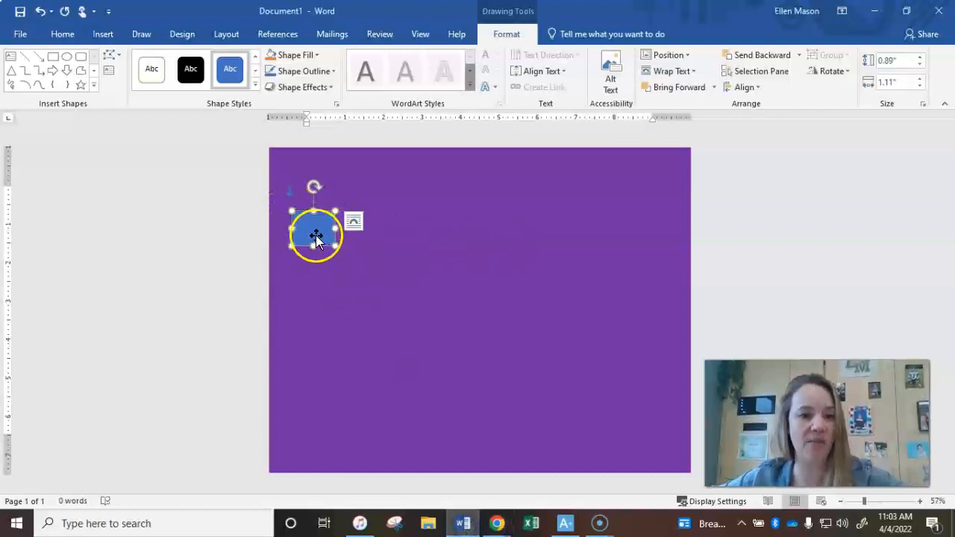
Fill the rectangle with light blue and give it a black outline with a weight of 1½ pt
left_click(317, 56)
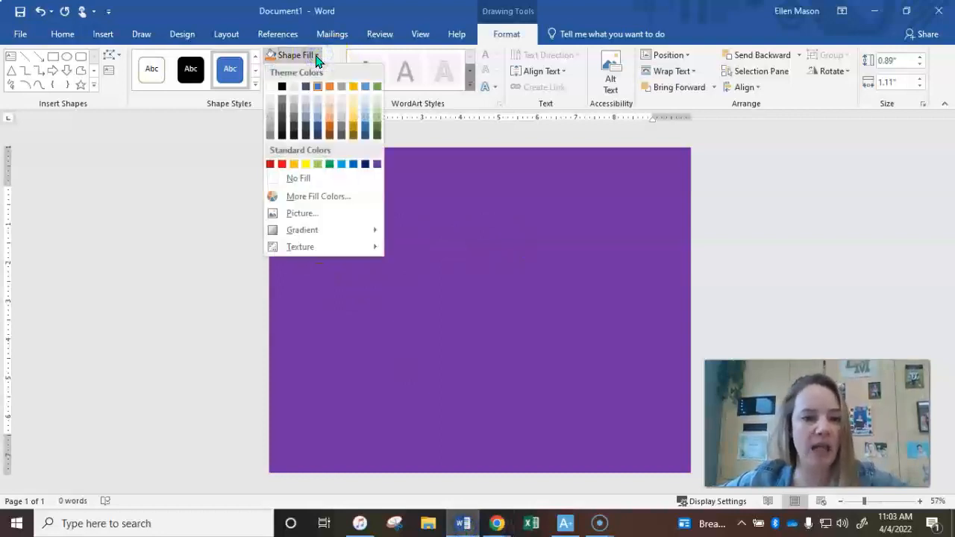
left_click(340, 164)
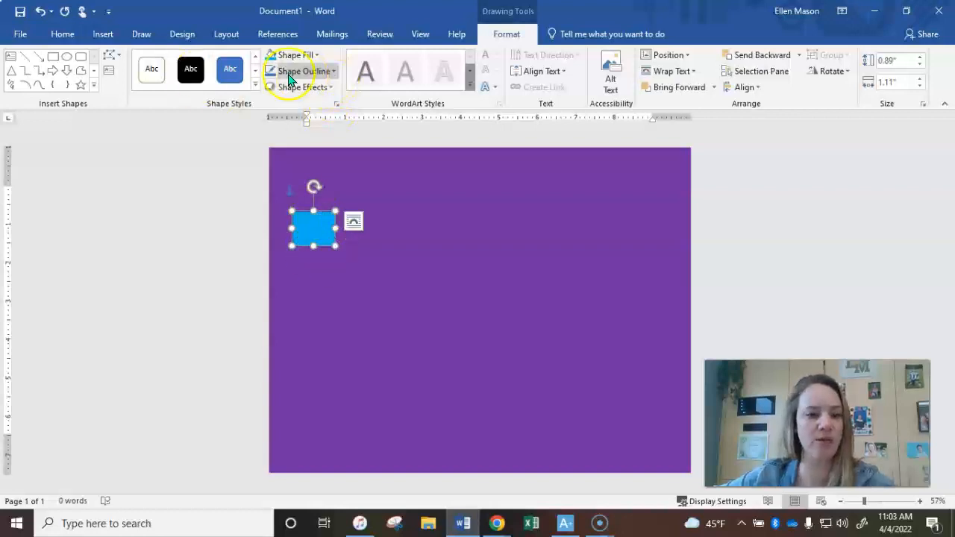
left_click(332, 72)
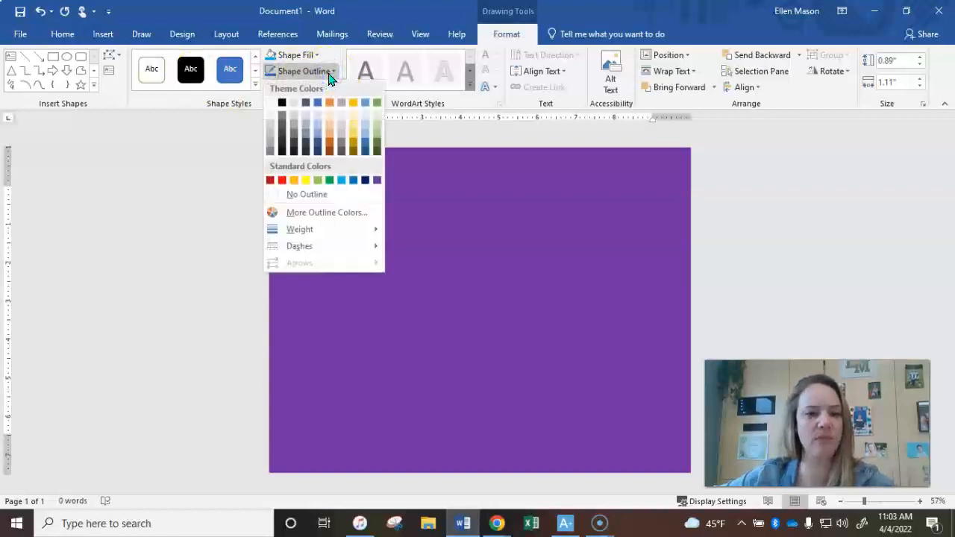
left_click(282, 104)
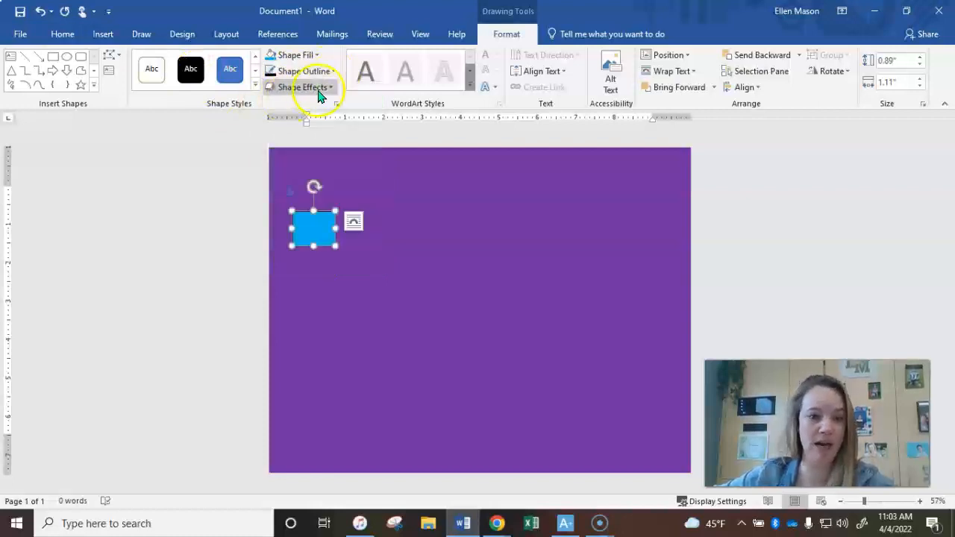
left_click(335, 72)
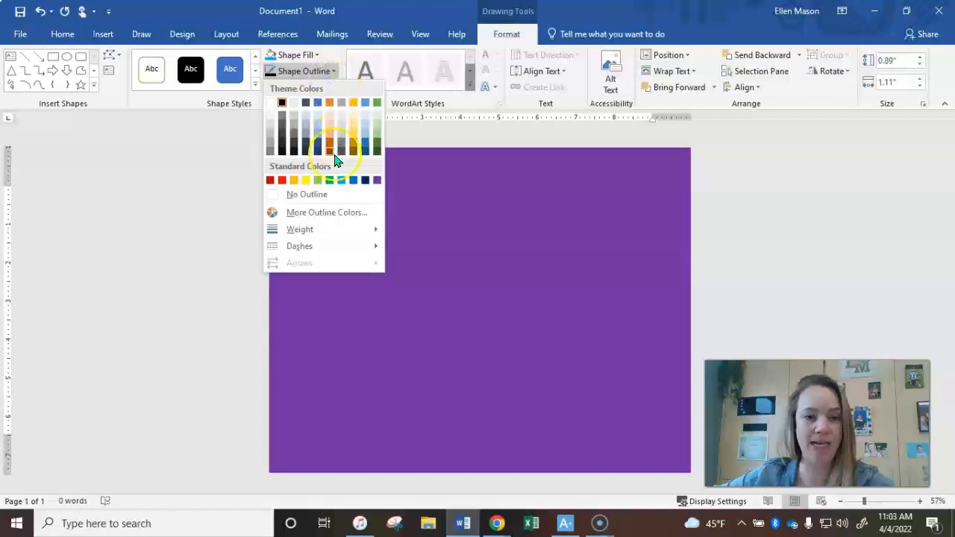
mouse_move(305, 237)
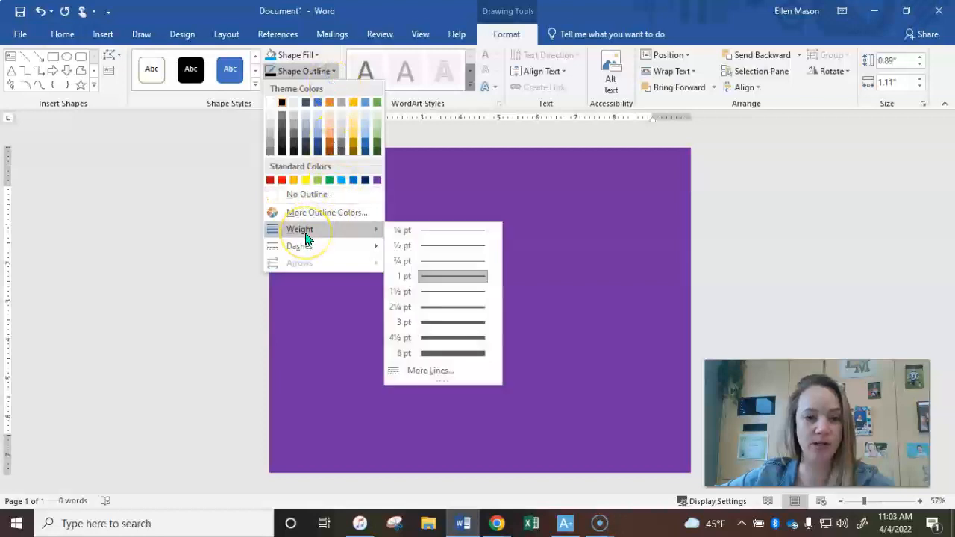
left_click(452, 291)
left_click(400, 238)
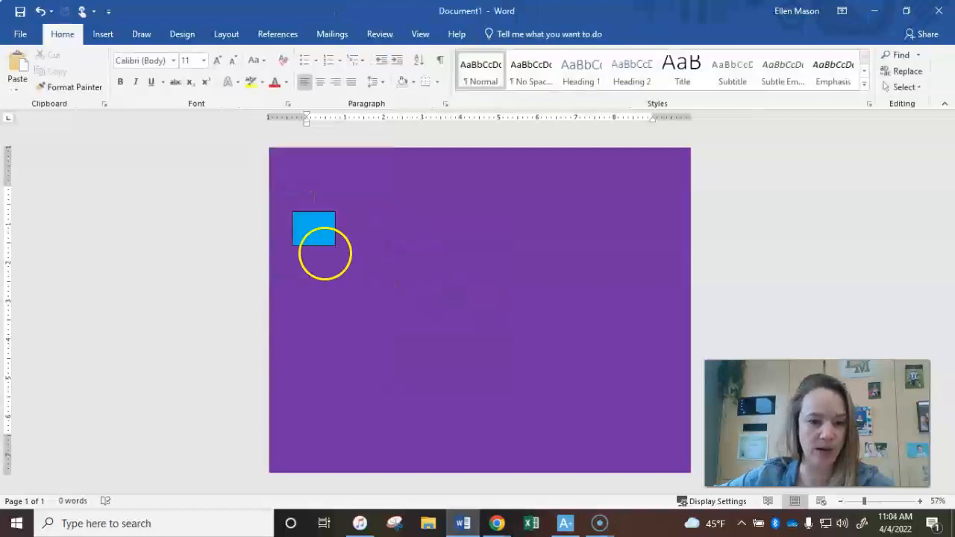
left_click(311, 234)
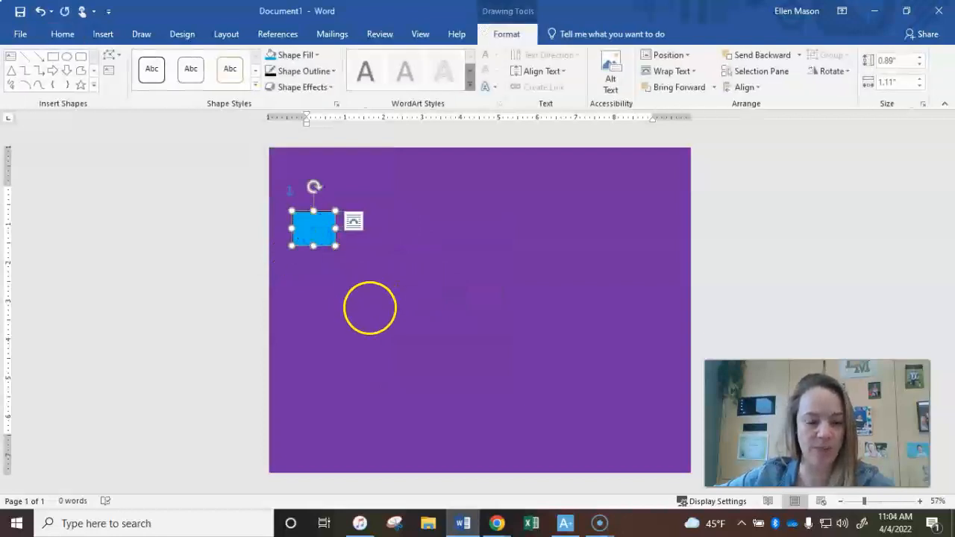
left_click(370, 308)
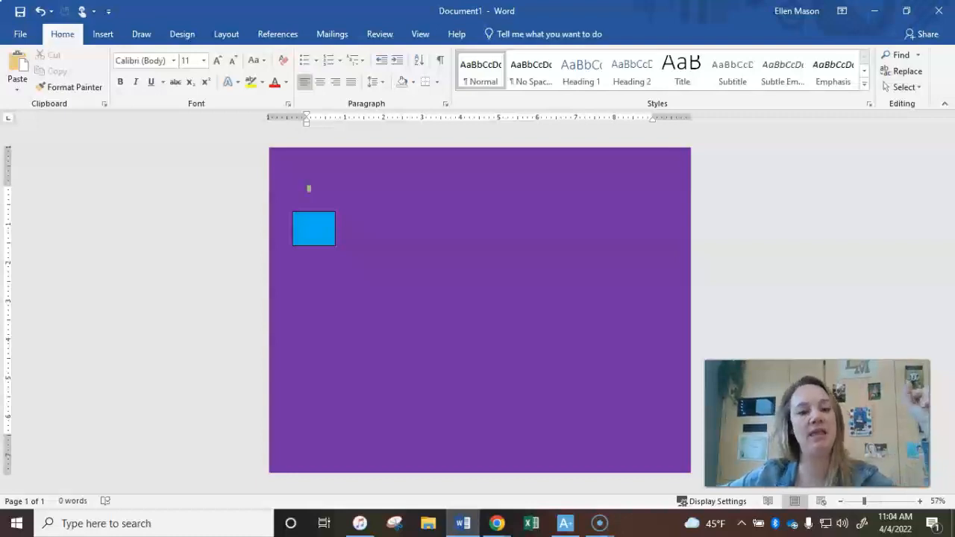
Review the copy-and-paste instruction in the Aligning Objects slides in Chrome and return to the Word document
mouse_move(501, 529)
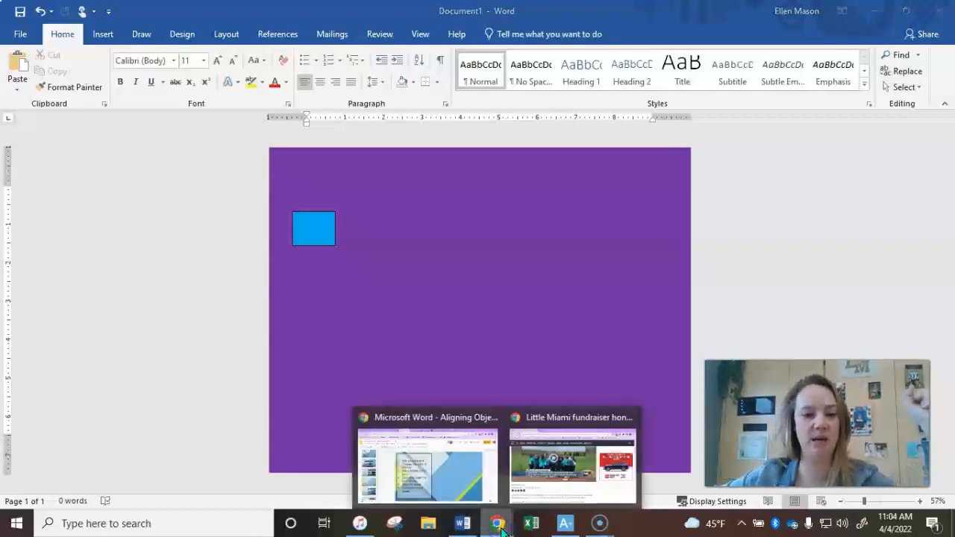
left_click(434, 468)
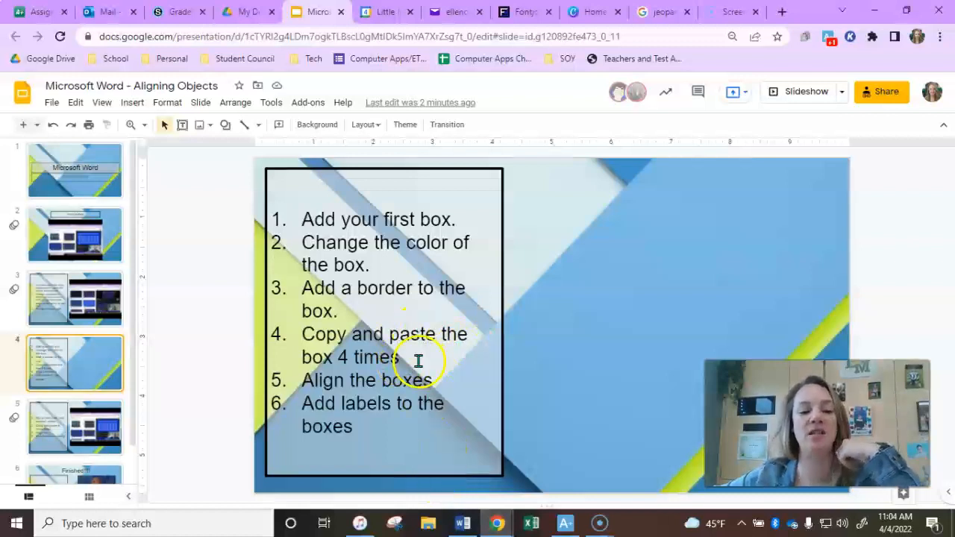
left_click(462, 526)
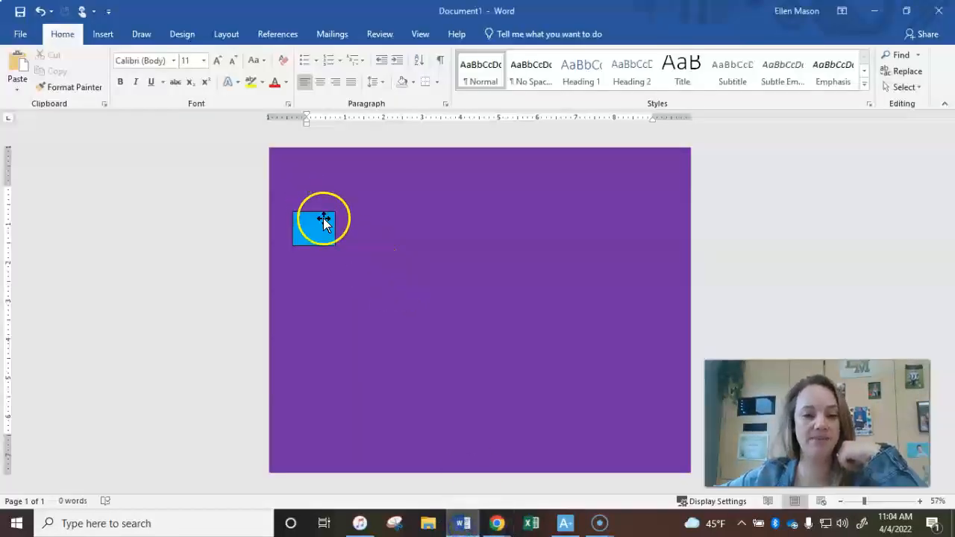
Copy the blue box and paste four copies of it onto the page
left_click(374, 247)
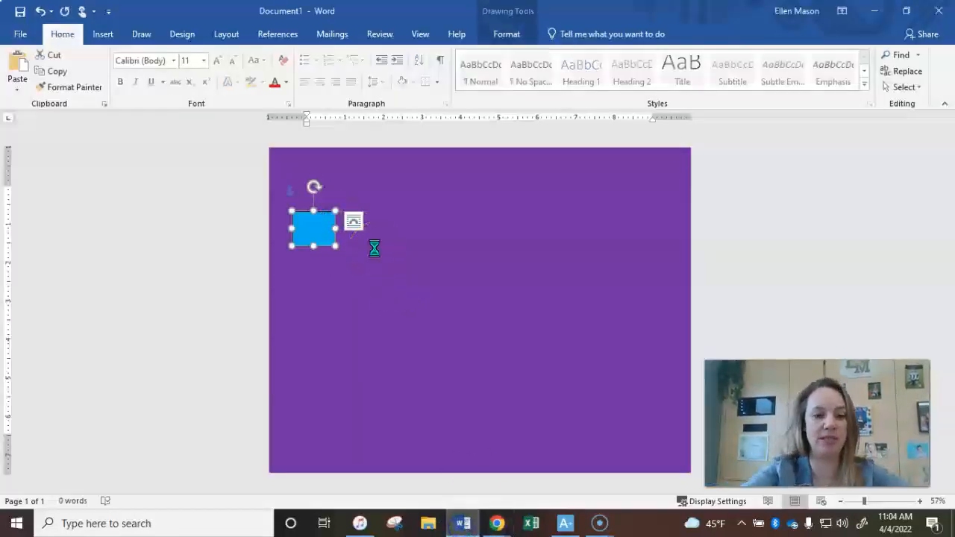
left_click(341, 273)
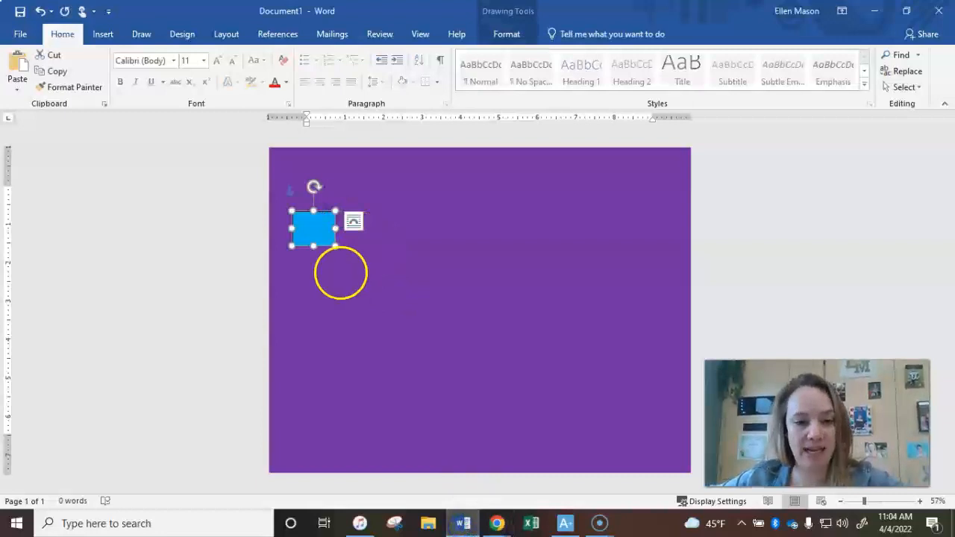
left_click(387, 270)
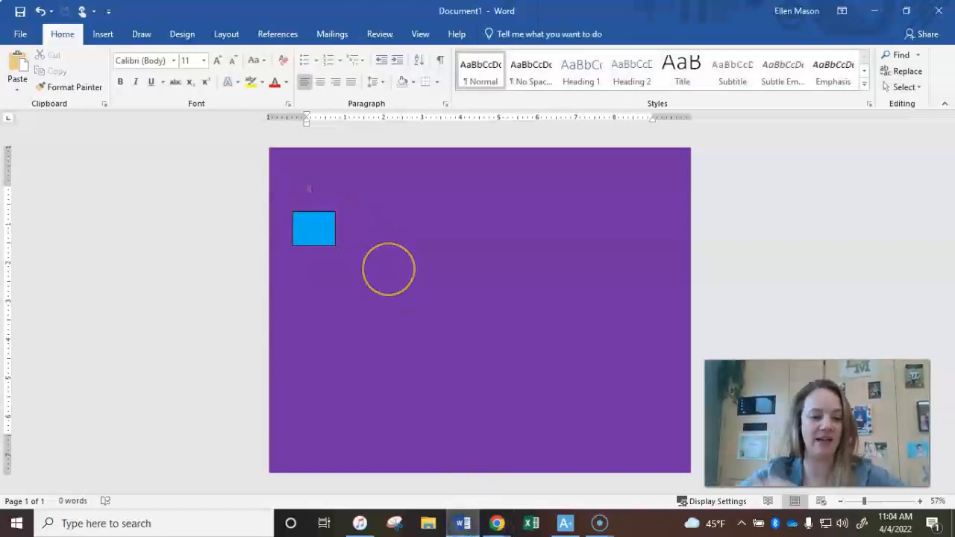
key("ctrl+v")
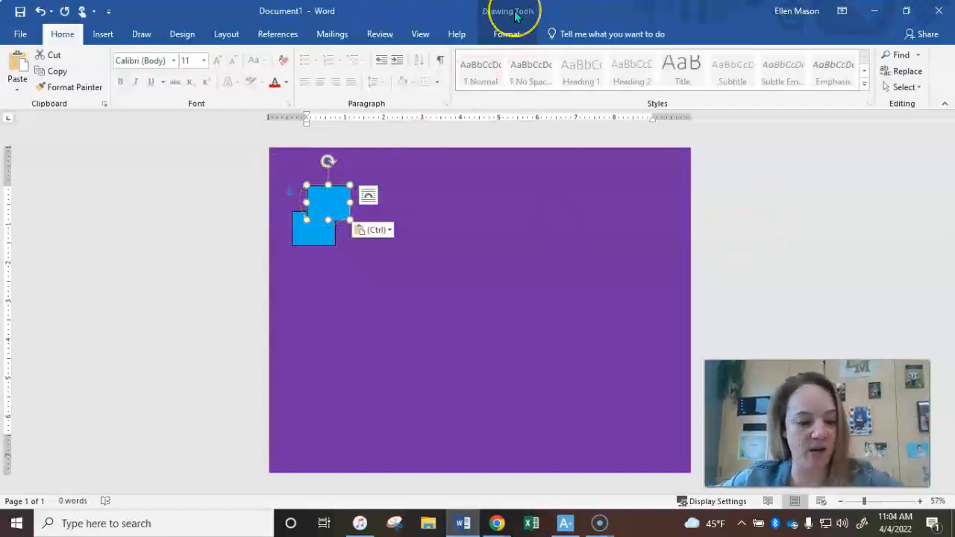
key("ctrl")
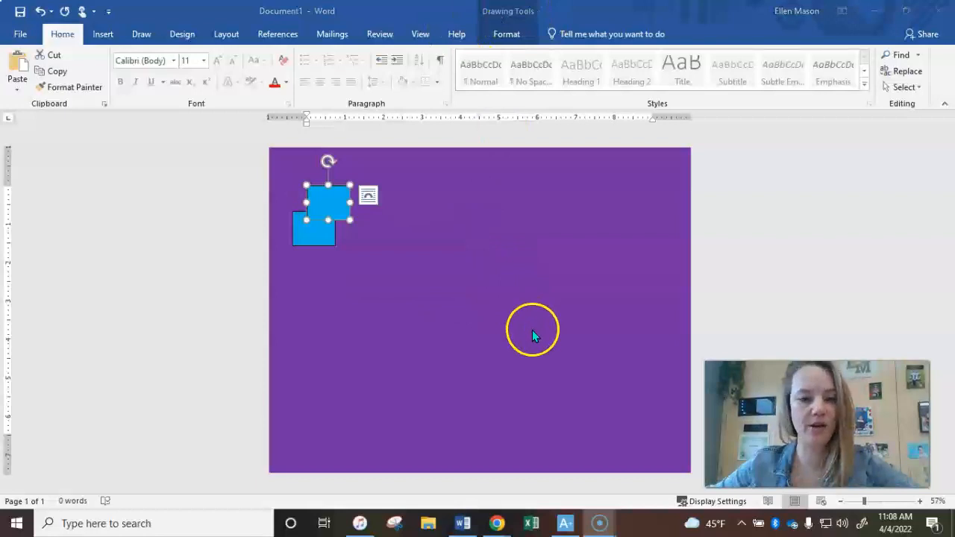
left_click(335, 201)
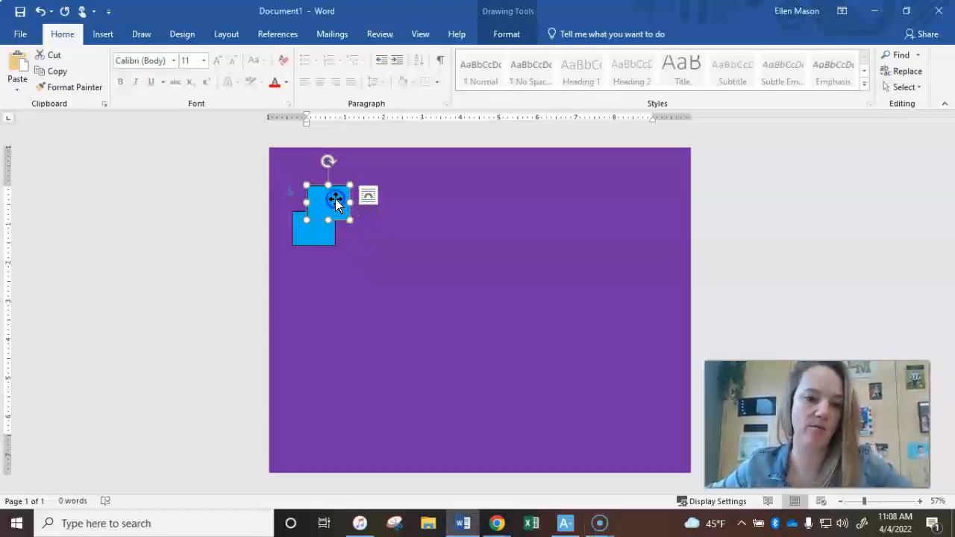
left_click(345, 248)
key("ctrl+v")
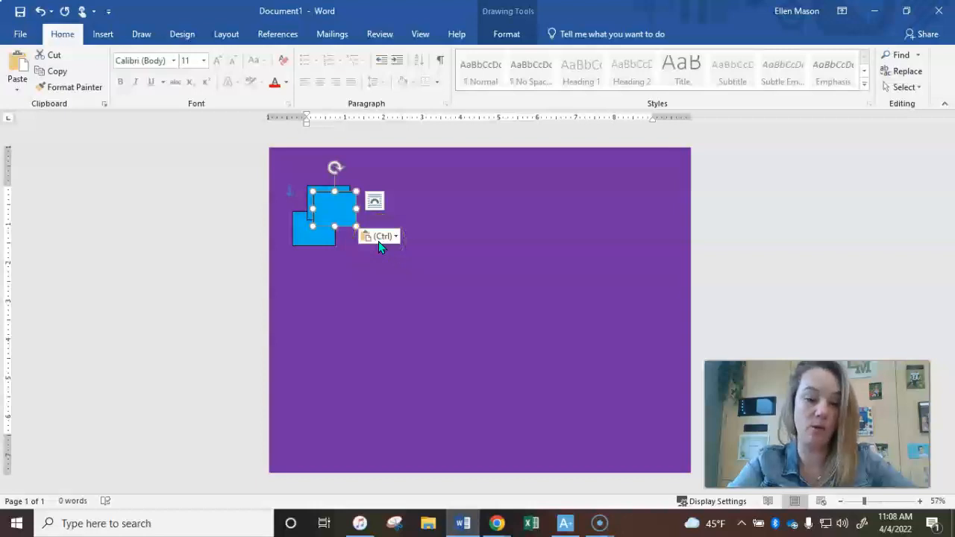
key("ctrl+v")
key("ctrl+v")
key("ctrl+v")
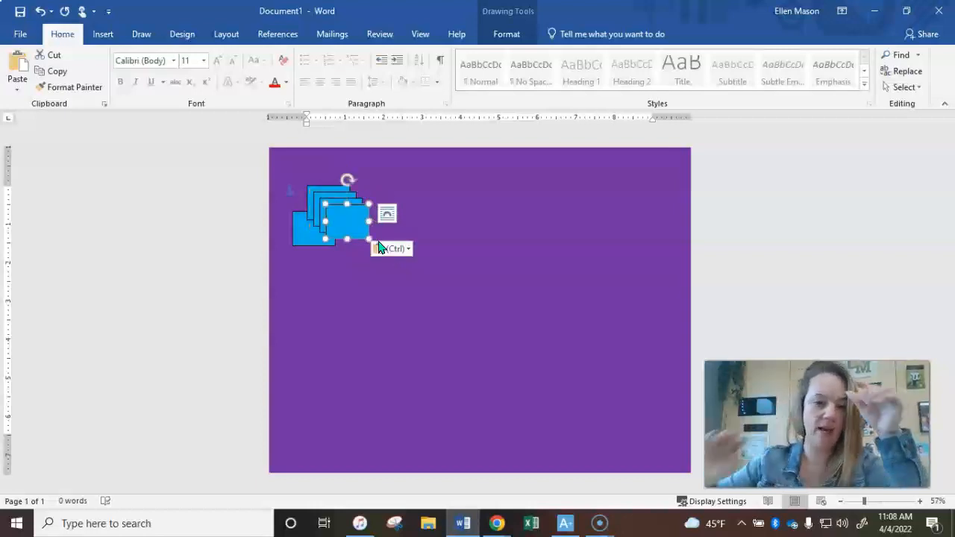
Look at the jeopardy board images and the alignment instructions in the slides in Chrome, and return to Word
mouse_move(504, 518)
left_click(473, 475)
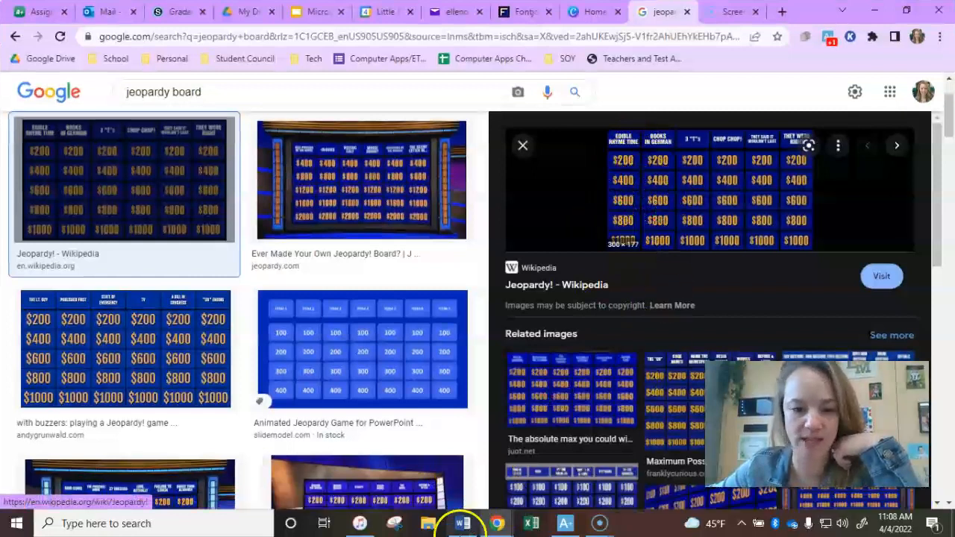
left_click(465, 524)
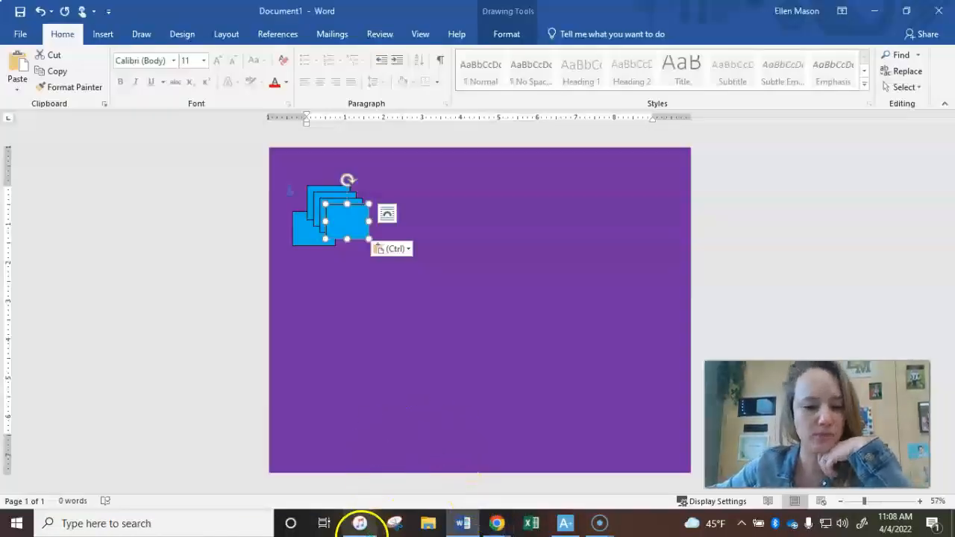
left_click(487, 525)
left_click(453, 418)
left_click(312, 14)
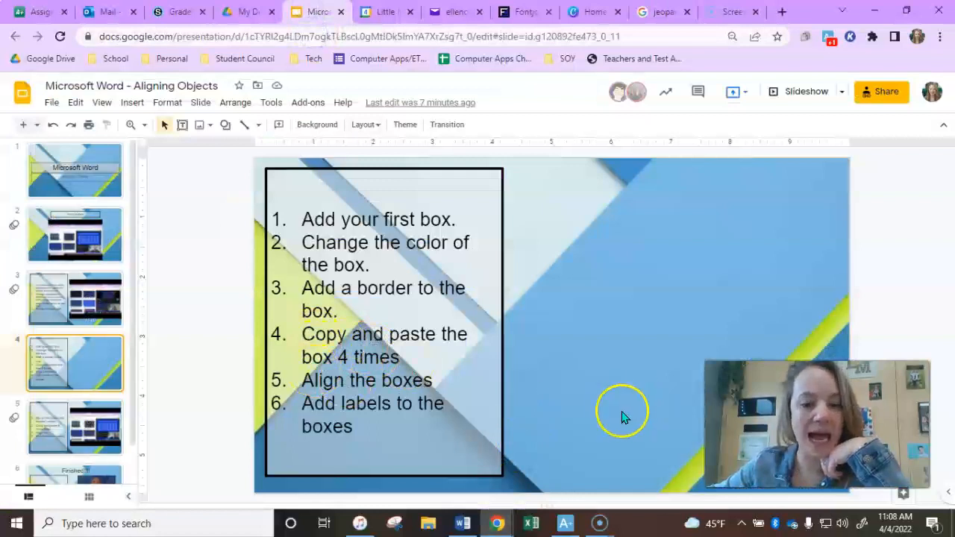
left_click(463, 524)
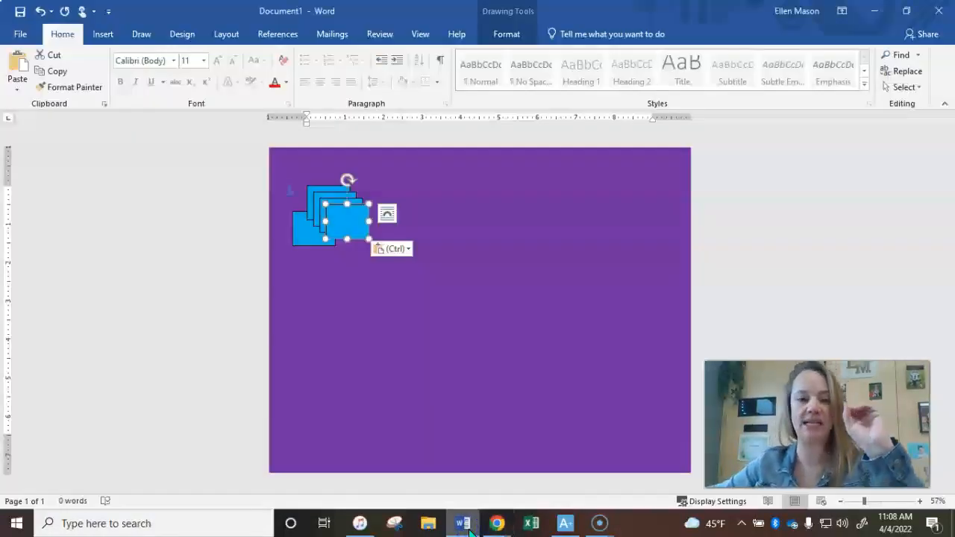
Move the frontmost pasted box to the lower-left corner of the page, roughly below the original box
left_click_drag(350, 225, 318, 428)
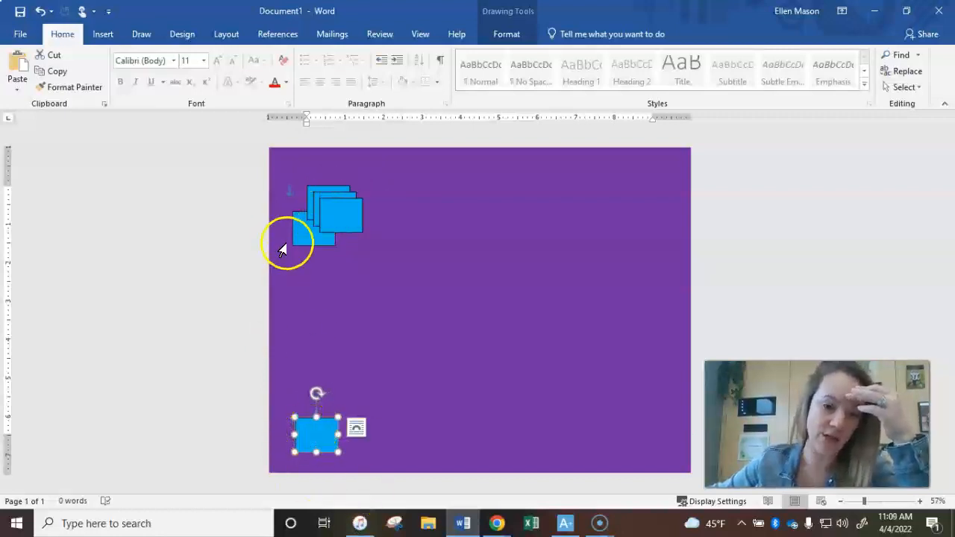
left_click(298, 240)
left_click(305, 439)
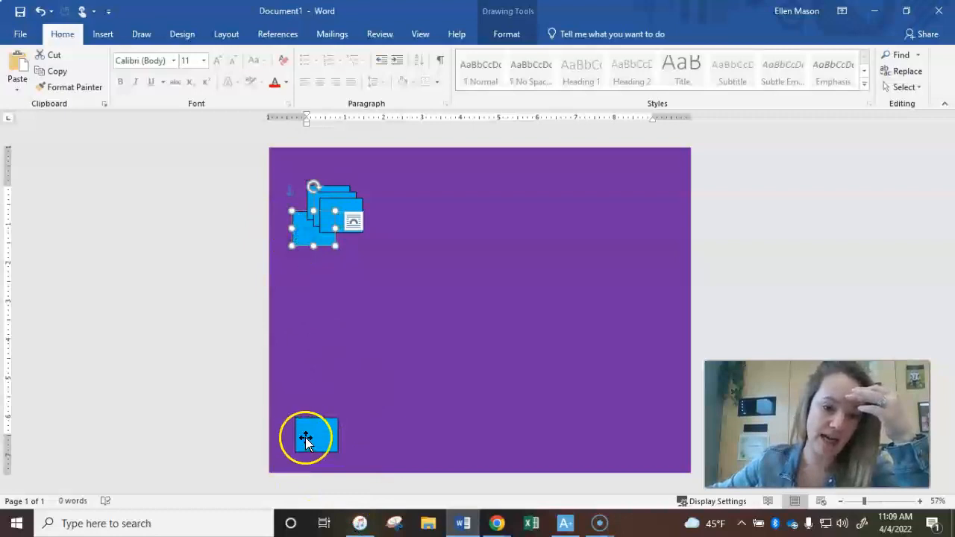
Spread the three remaining pasted boxes into a loose vertical column between the original box and the lowest one
left_click(393, 379)
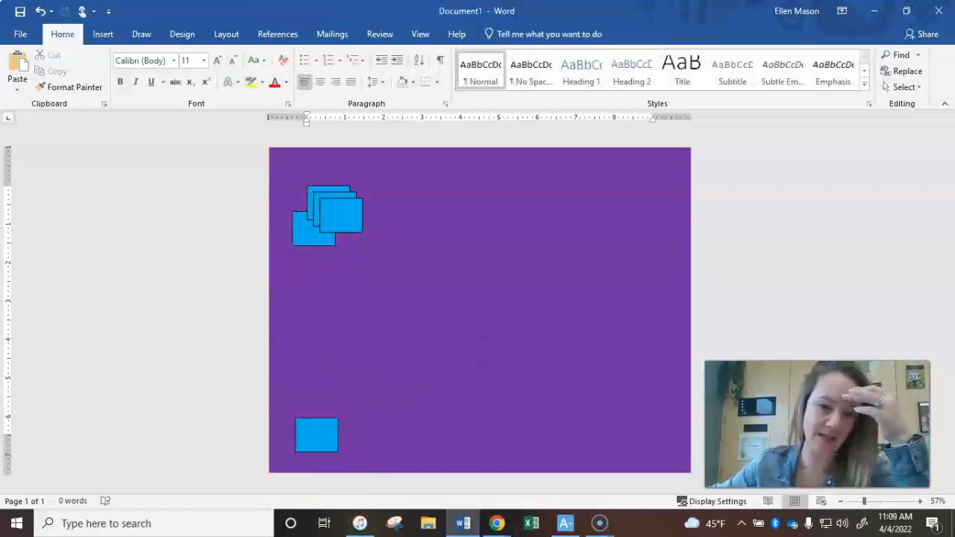
left_click(349, 211)
left_click_drag(347, 215, 332, 380)
left_click_drag(319, 212, 302, 329)
left_click_drag(327, 188, 339, 259)
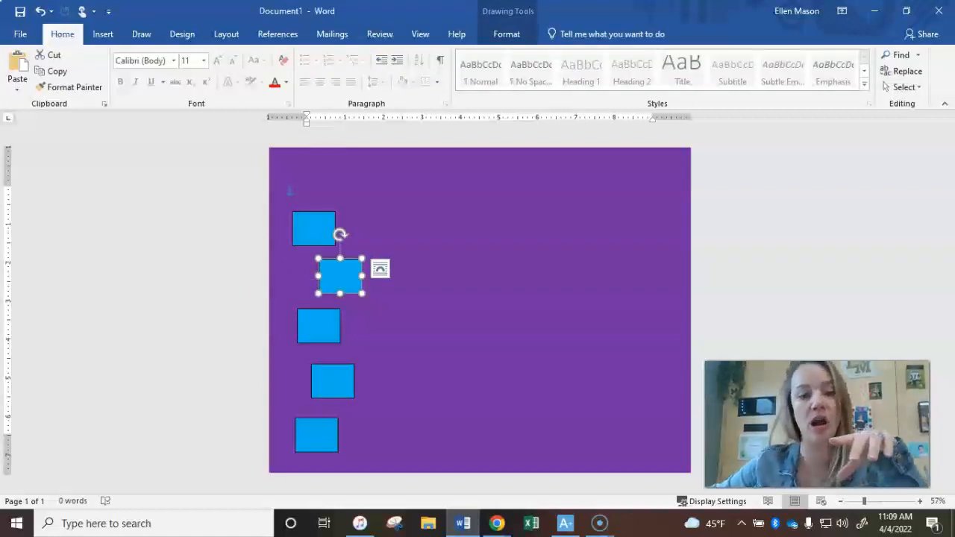
Select all five blue boxes and set alignment to Align Selected Objects
left_click(317, 228, "shift")
left_click(323, 325, "shift")
left_click(332, 383, "shift")
left_click(306, 439, "shift")
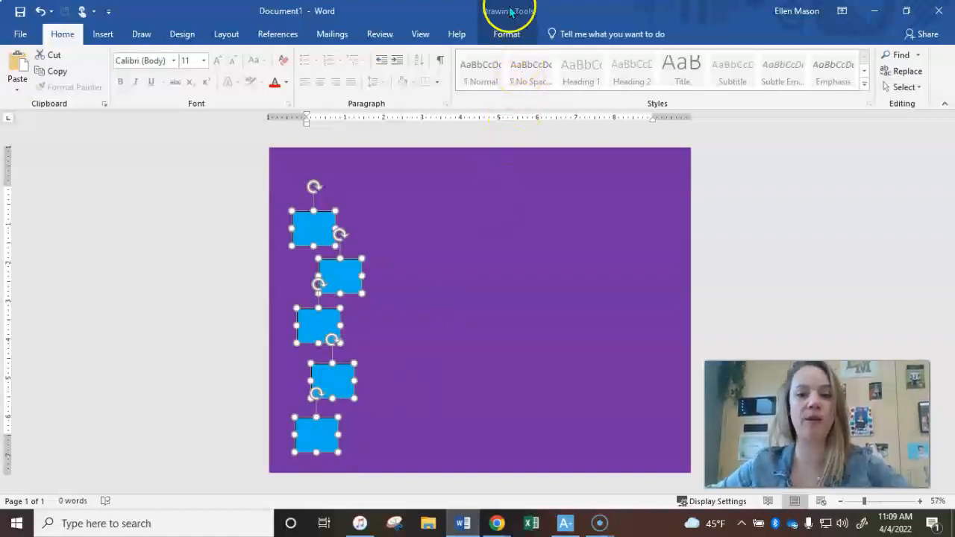
left_click(509, 35)
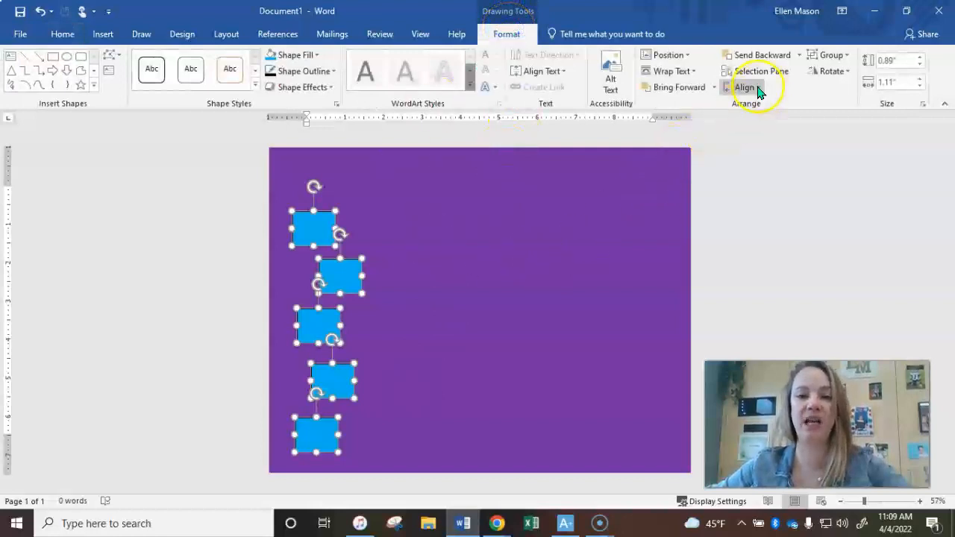
left_click(759, 91)
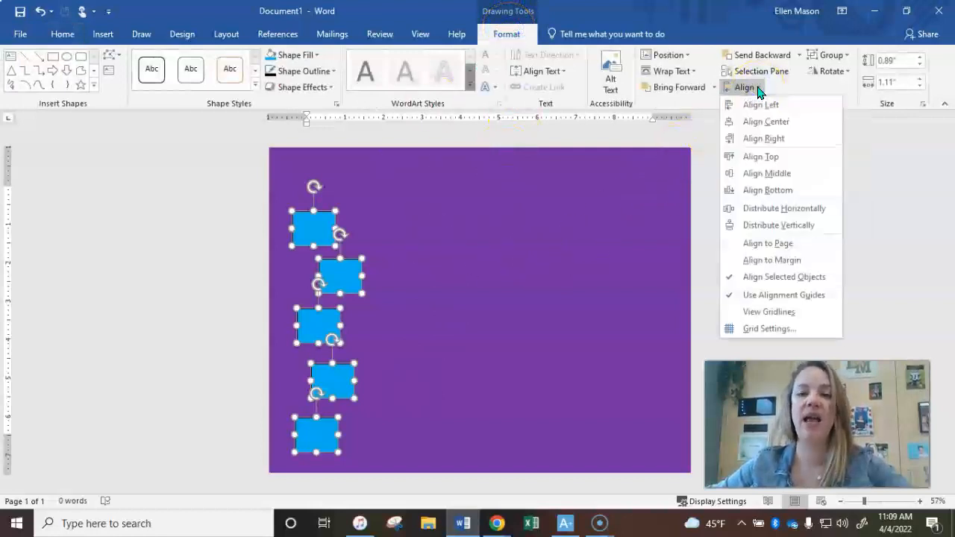
left_click(787, 278)
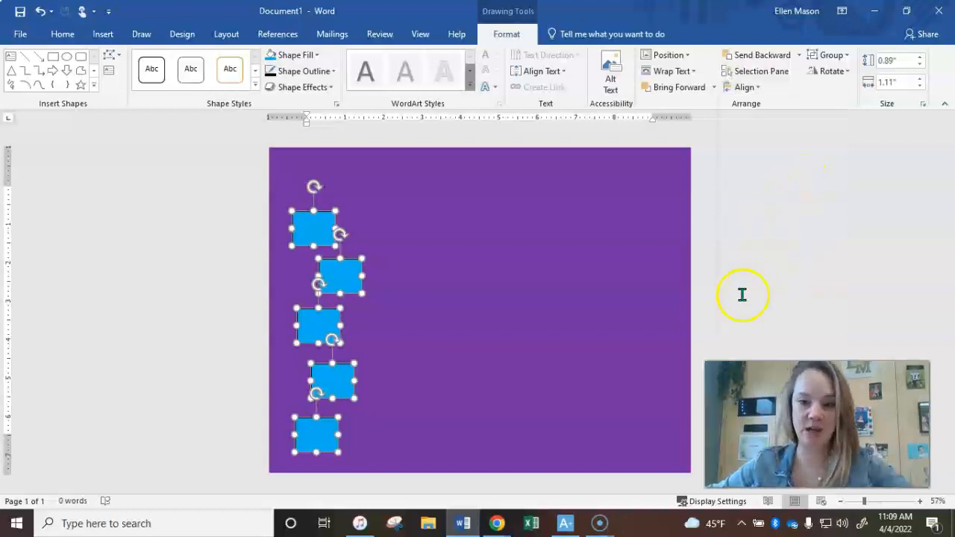
Align the five selected boxes with Align Center and space them evenly with Distribute Vertically
left_click(747, 88)
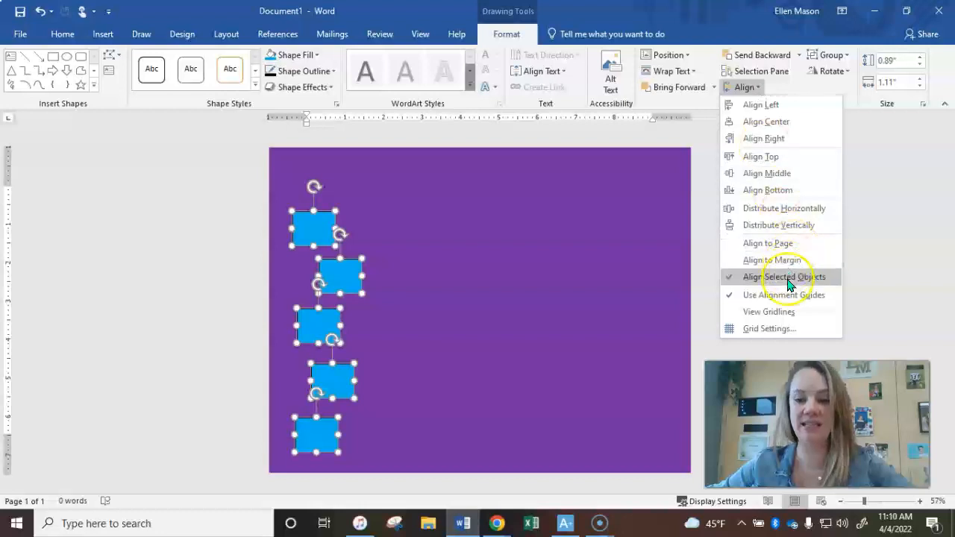
left_click(772, 126)
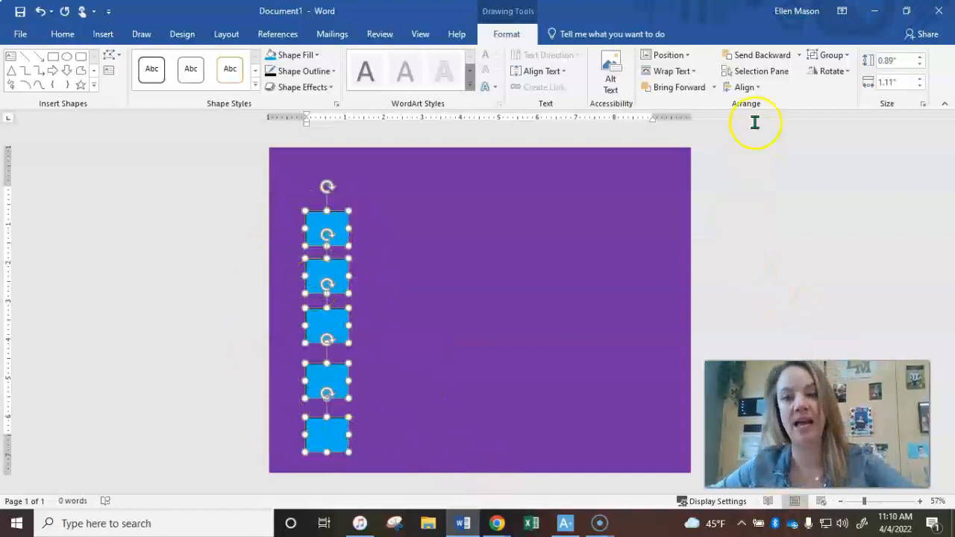
left_click(759, 88)
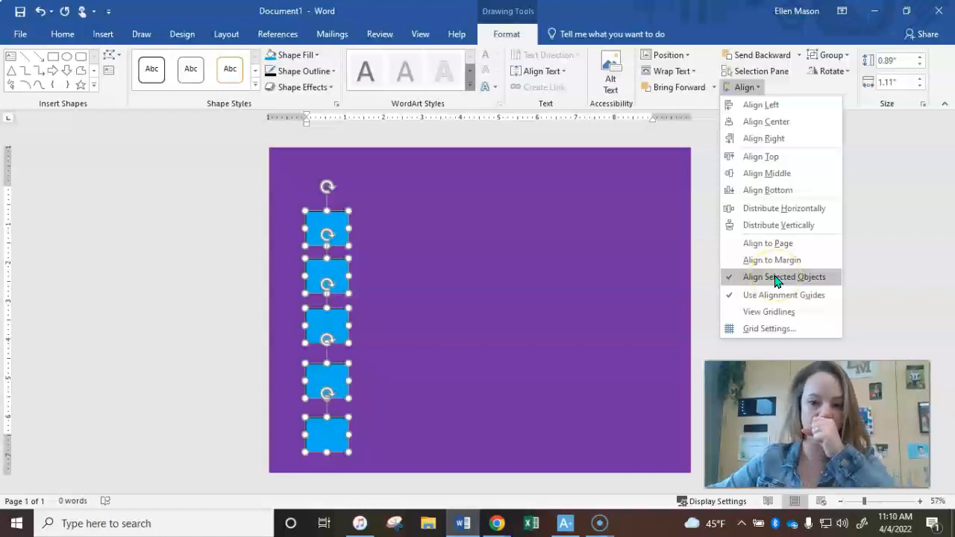
left_click(776, 226)
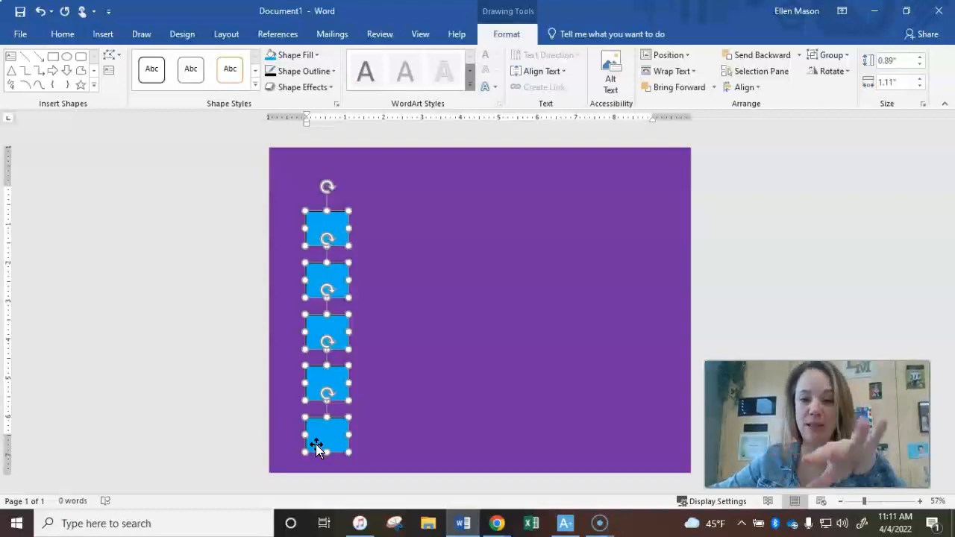
Review the add-labels instruction in the Aligning Objects slides in Chrome and return to the Word document
left_click(26, 504)
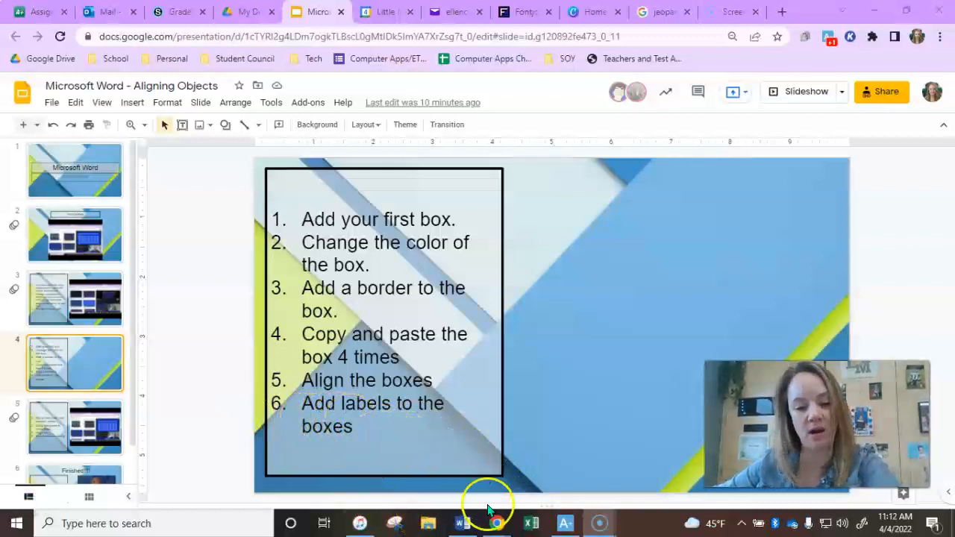
left_click(462, 522)
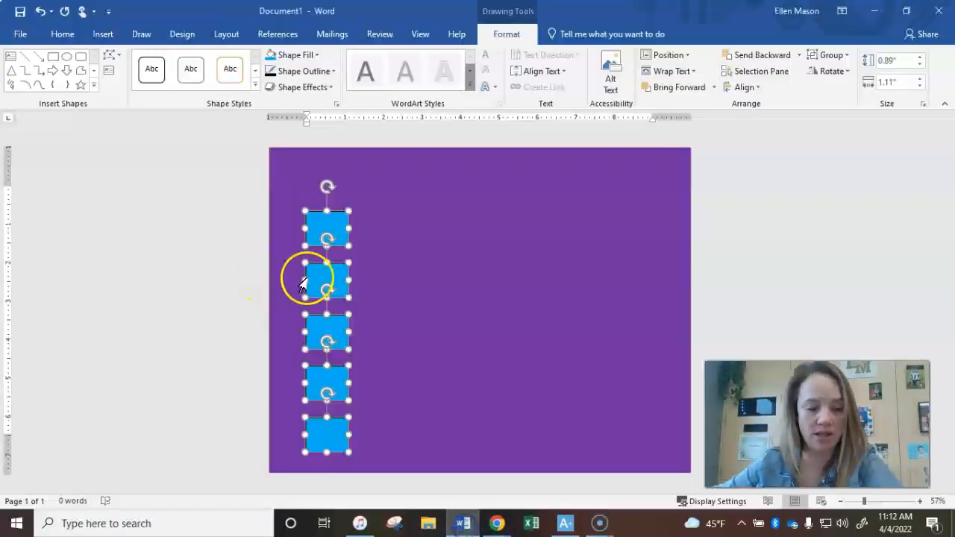
Label the topmost blue box with the text "Item 1"
left_click(434, 285)
left_click(318, 228)
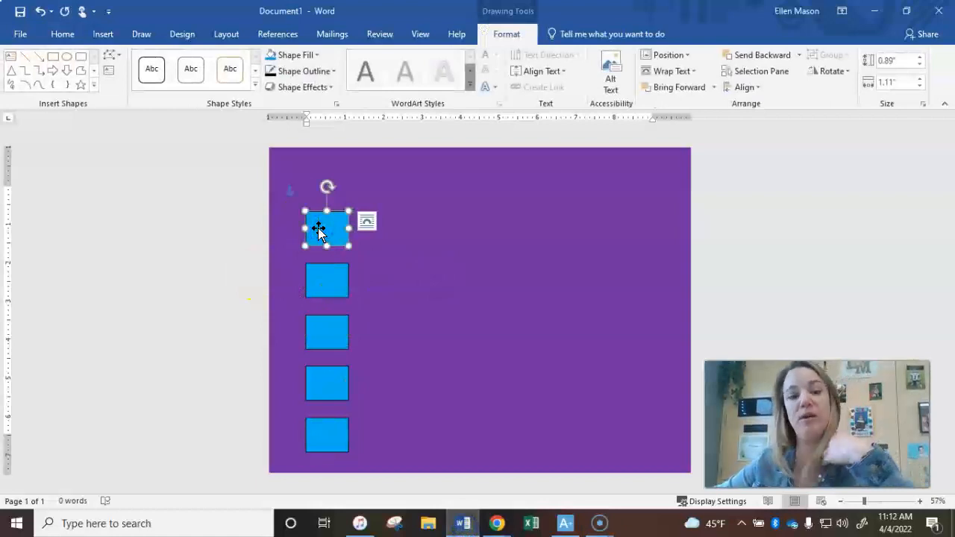
type("Home")
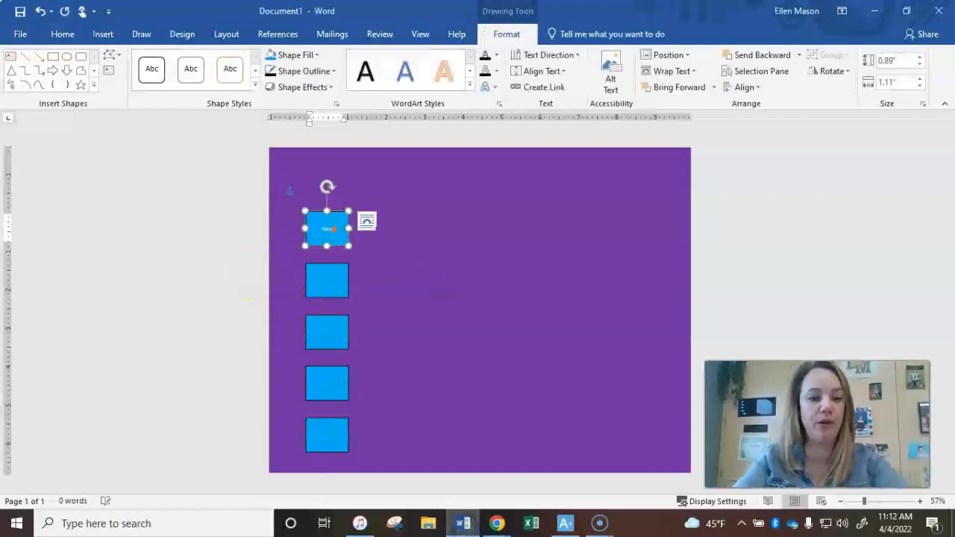
left_click(435, 270)
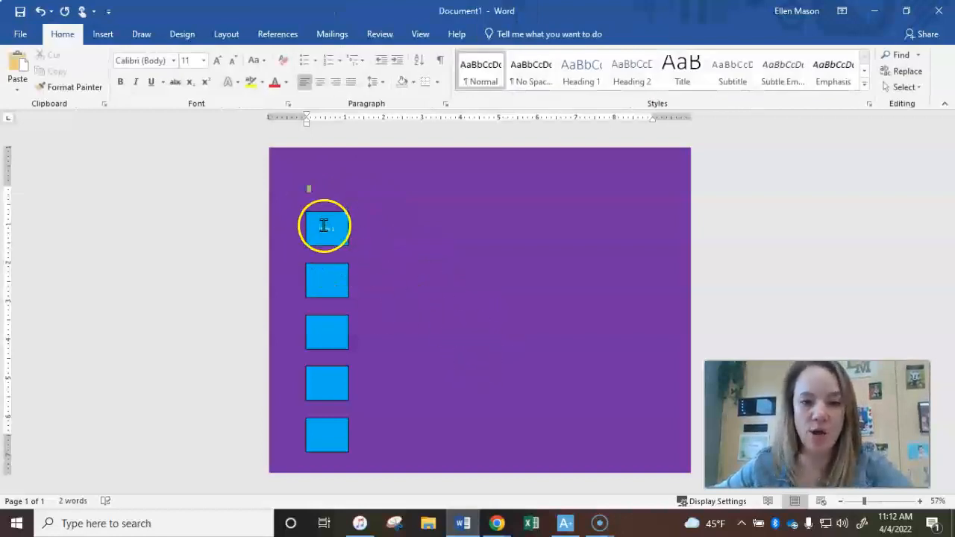
Delete the whole label text from the topmost blue box
left_click(324, 225)
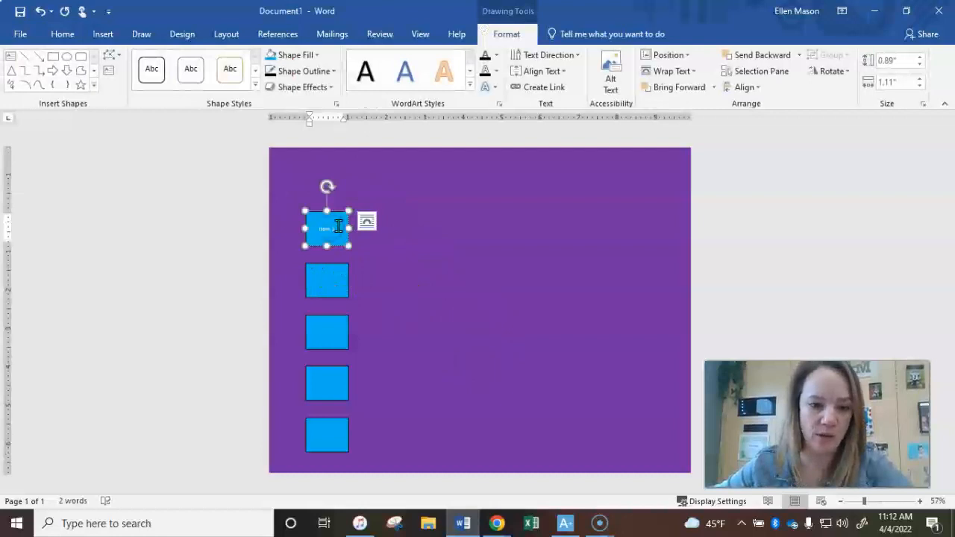
key("BackSpace")
key("BackSpace")
key("BackSpace")
key("BackSpace")
key("BackSpace")
key("BackSpace")
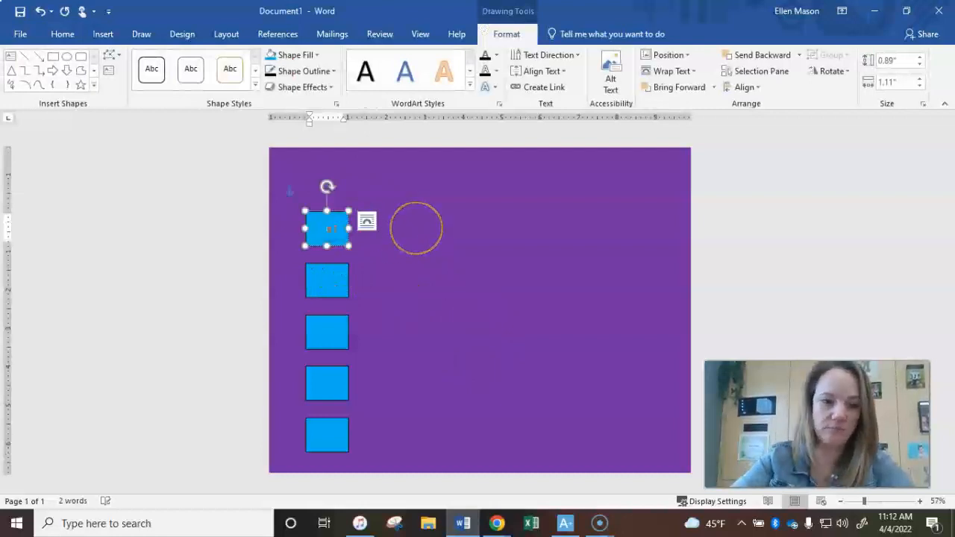
left_click(400, 388)
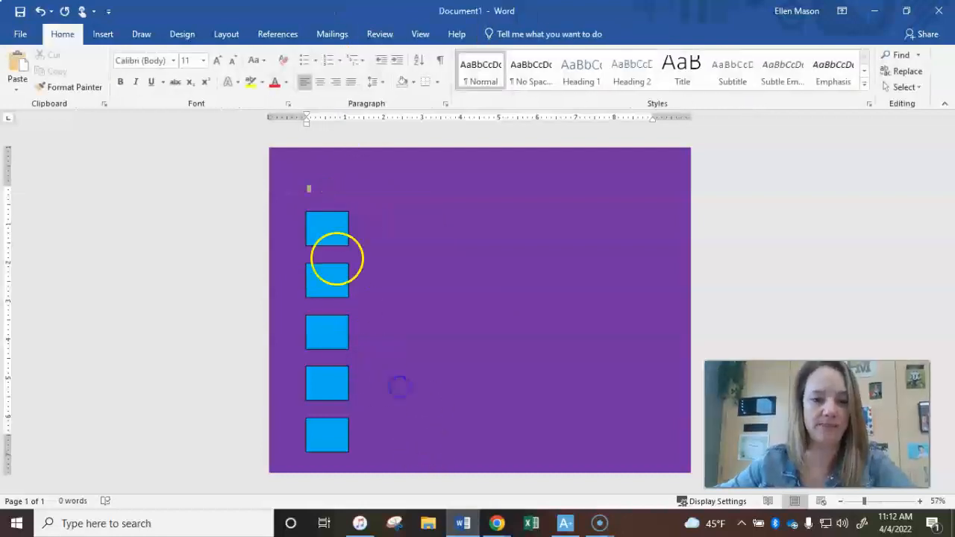
Label the second blue box from the top of the column with 200
left_click(330, 232)
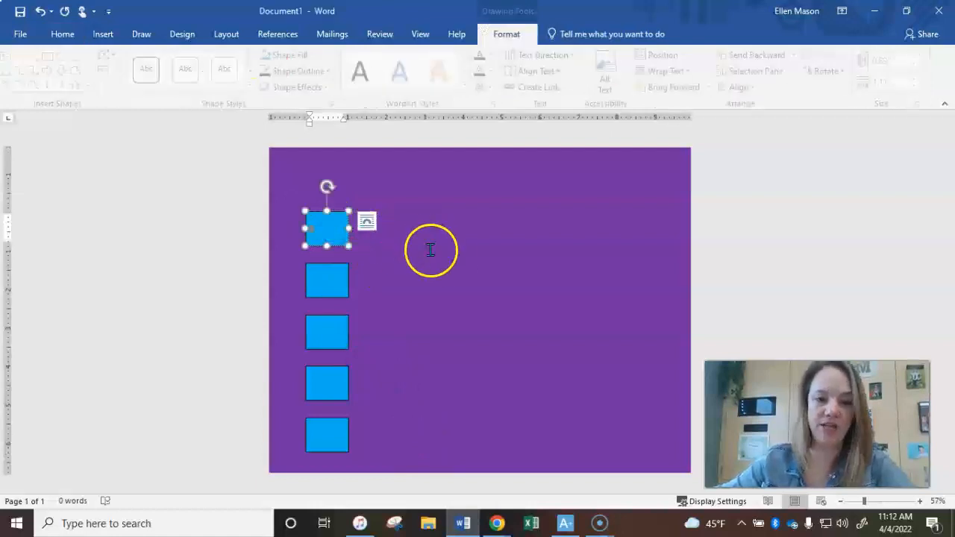
left_click(337, 279)
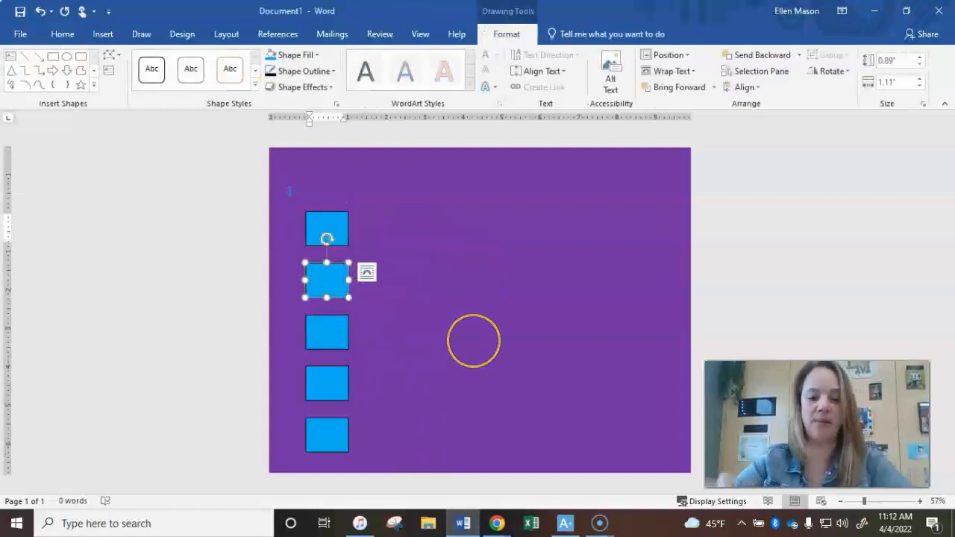
type("s")
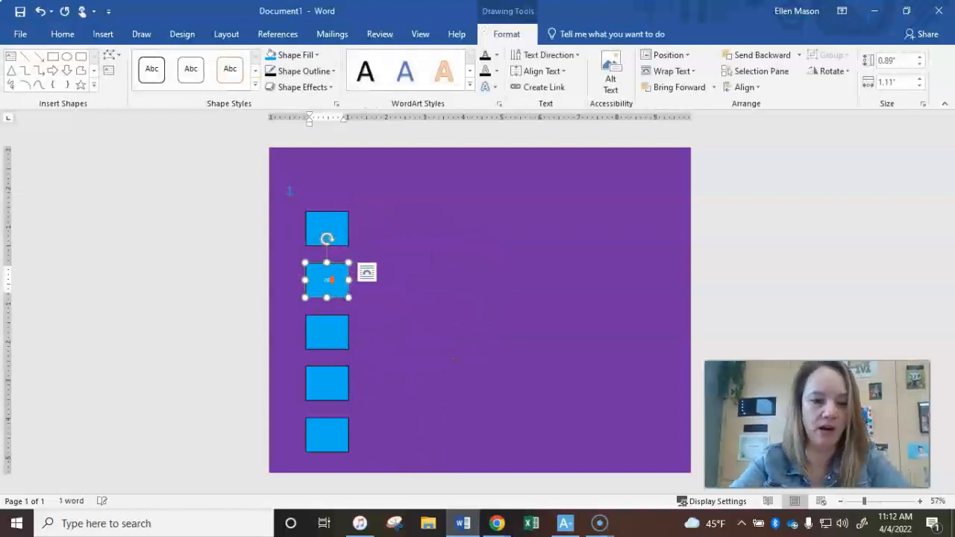
left_click(391, 306)
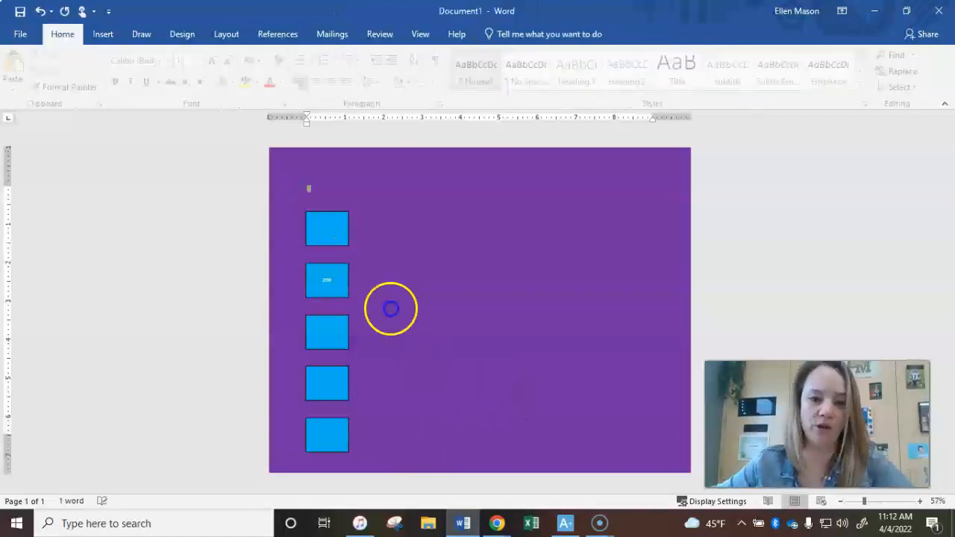
Place the text cursor inside the empty topmost blue box
left_click(333, 237)
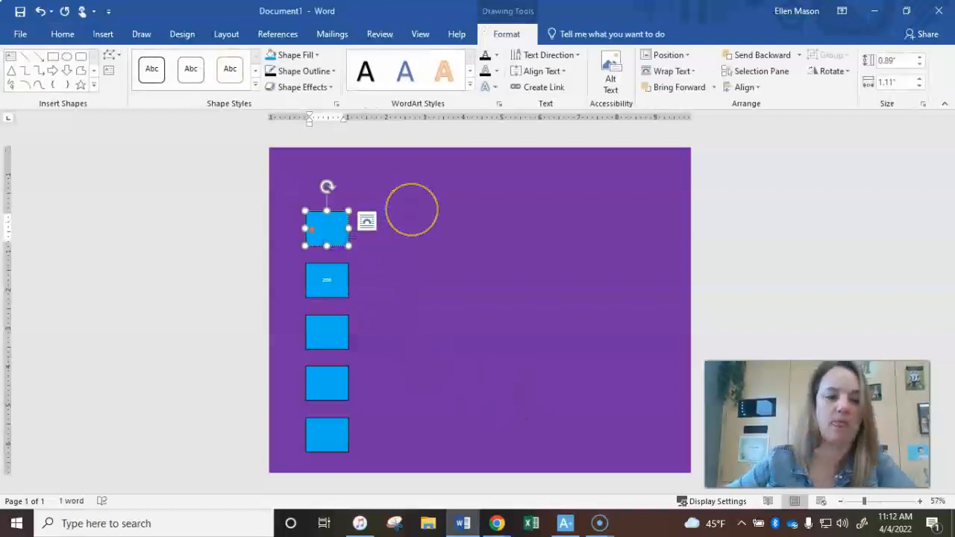
left_click(319, 221)
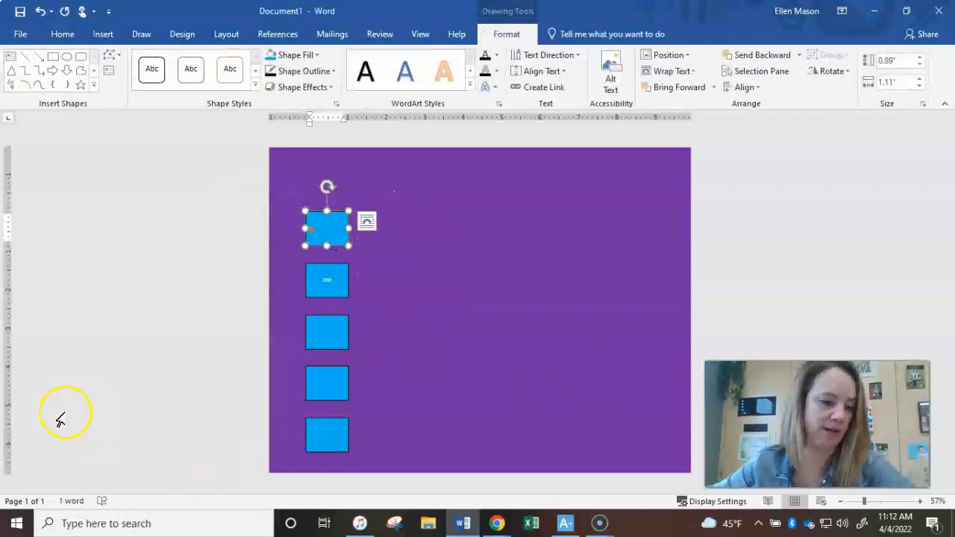
left_click(12, 514)
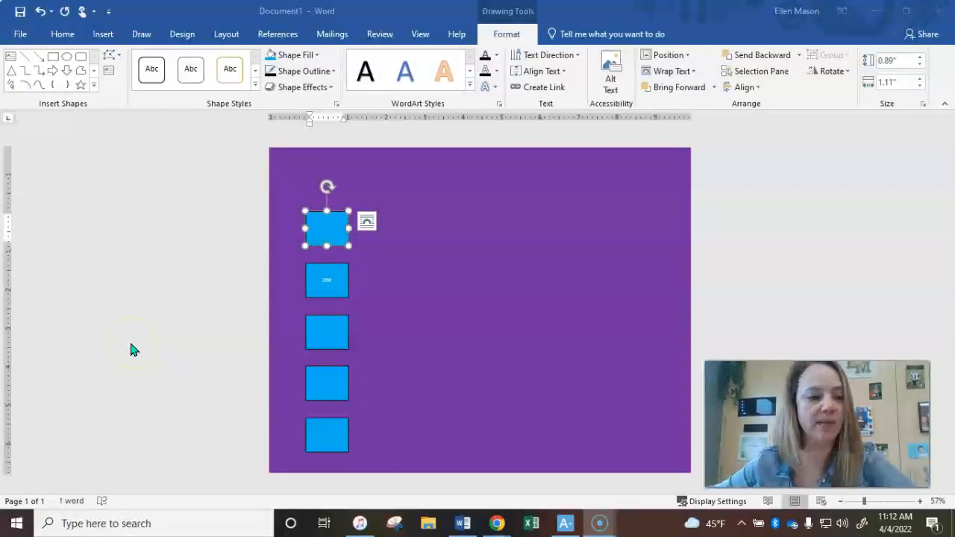